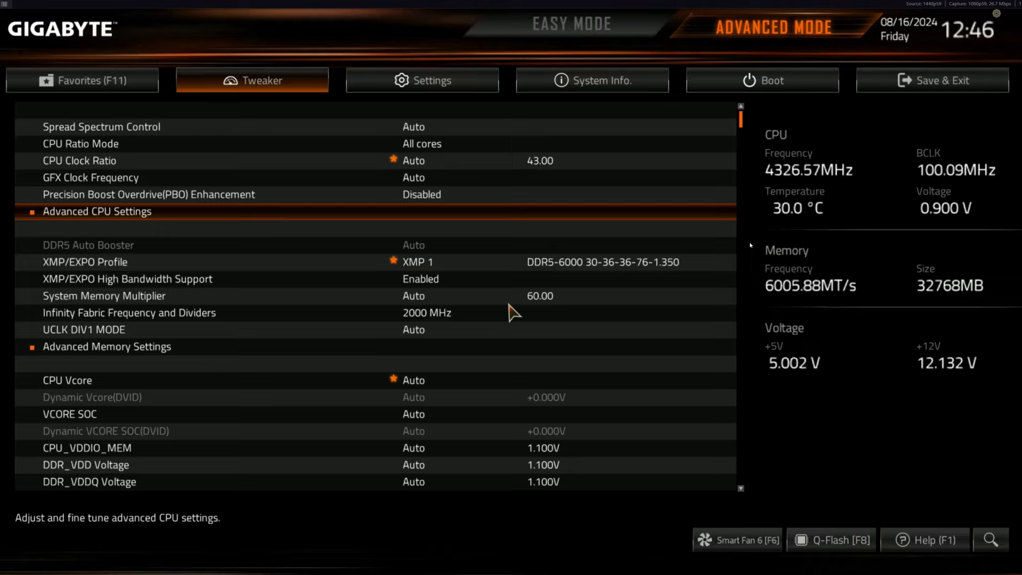
# Review the XMP/EXPO memory entries and the CPU Clock Ratio entry among the tweaker settings.
pyautogui.press('Down')
pyautogui.press('Down')
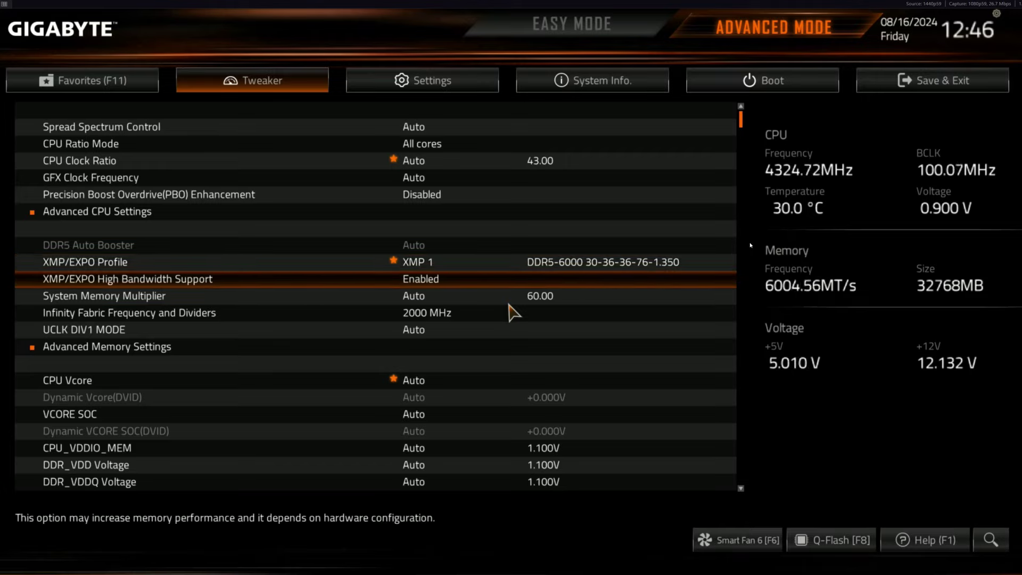
pyautogui.press('Up')
pyautogui.press('Up')
pyautogui.press('Up')
pyautogui.press('Up')
pyautogui.press('Up')
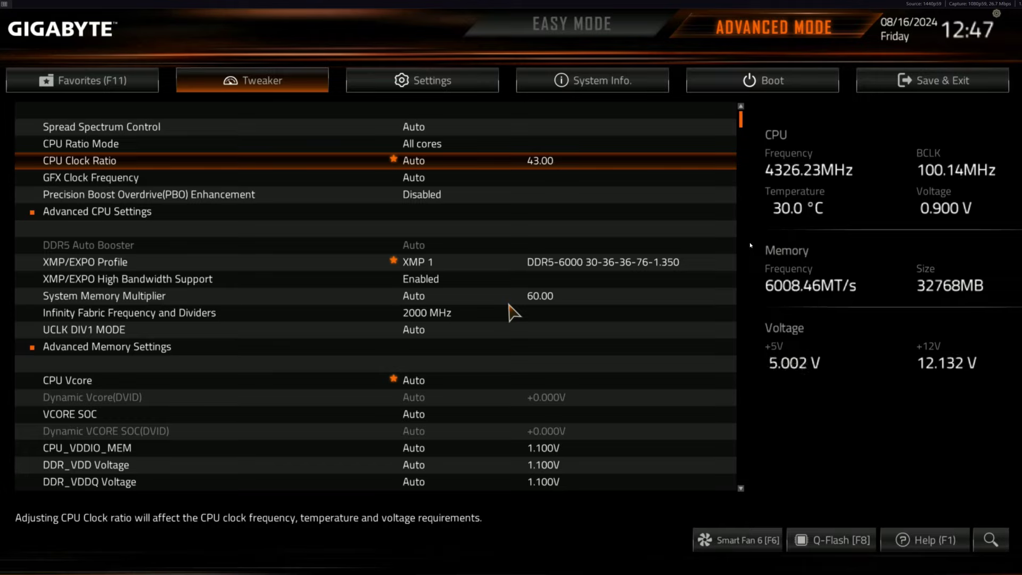
# Open the CPU Vcore voltage options and browse to 0.890V.
pyautogui.press('Down')
pyautogui.press('Down')
pyautogui.press('Down')
pyautogui.press('Down')
pyautogui.press('Down')
pyautogui.press('Down')
pyautogui.press('Down')
pyautogui.press('Down')
pyautogui.press('Down')
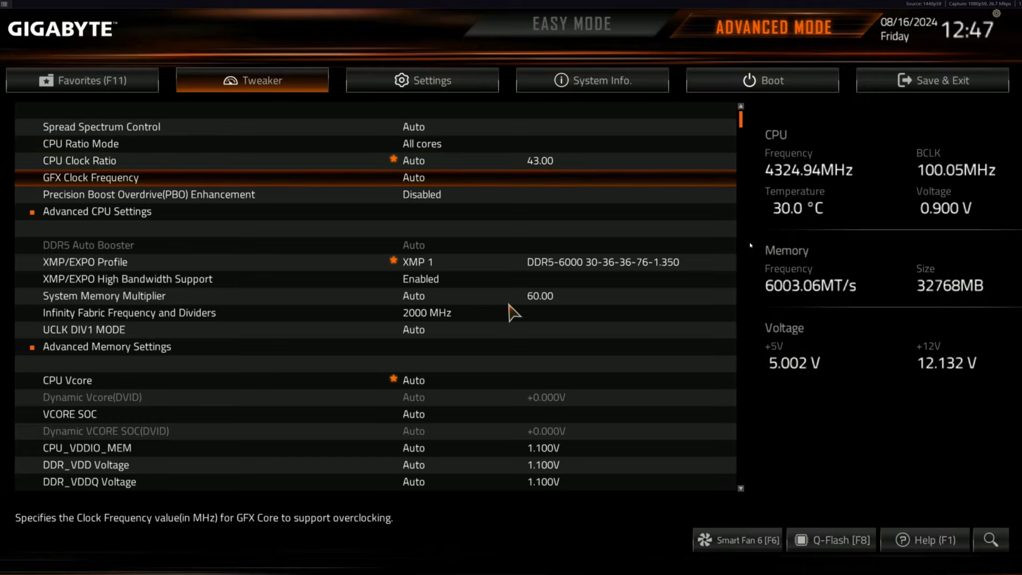
pyautogui.press('Down')
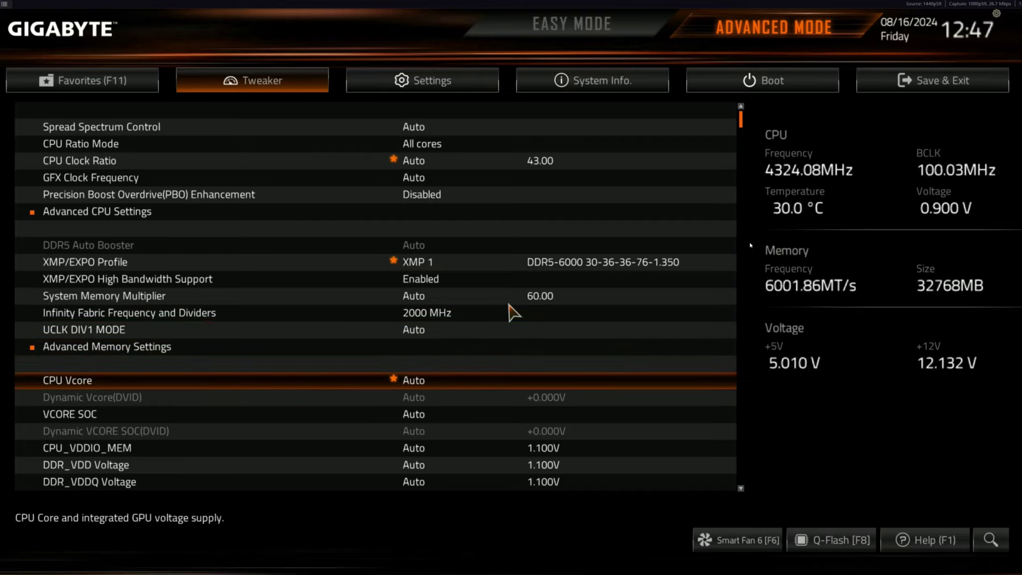
pyautogui.press('Return')
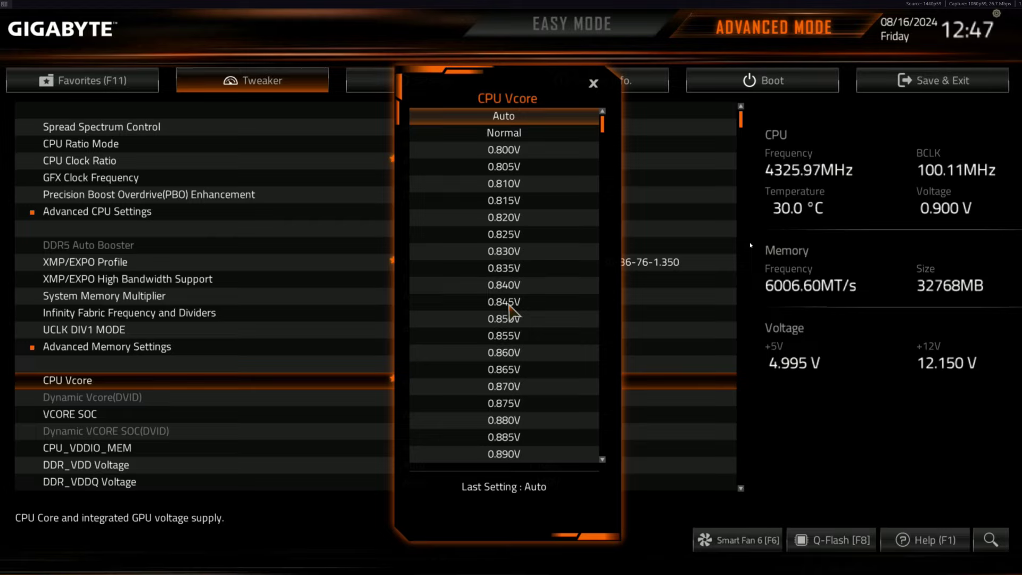
pyautogui.press('Down')
pyautogui.press('Down')
pyautogui.press('Down')
pyautogui.press('Down')
pyautogui.press('Down')
pyautogui.press('Down')
pyautogui.press('Down')
pyautogui.press('Down')
pyautogui.press('Down')
pyautogui.press('Down')
pyautogui.press('Down')
pyautogui.press('Down')
pyautogui.press('Down')
pyautogui.press('Down')
pyautogui.press('Down')
pyautogui.press('Down')
pyautogui.press('Down')
pyautogui.press('Down')
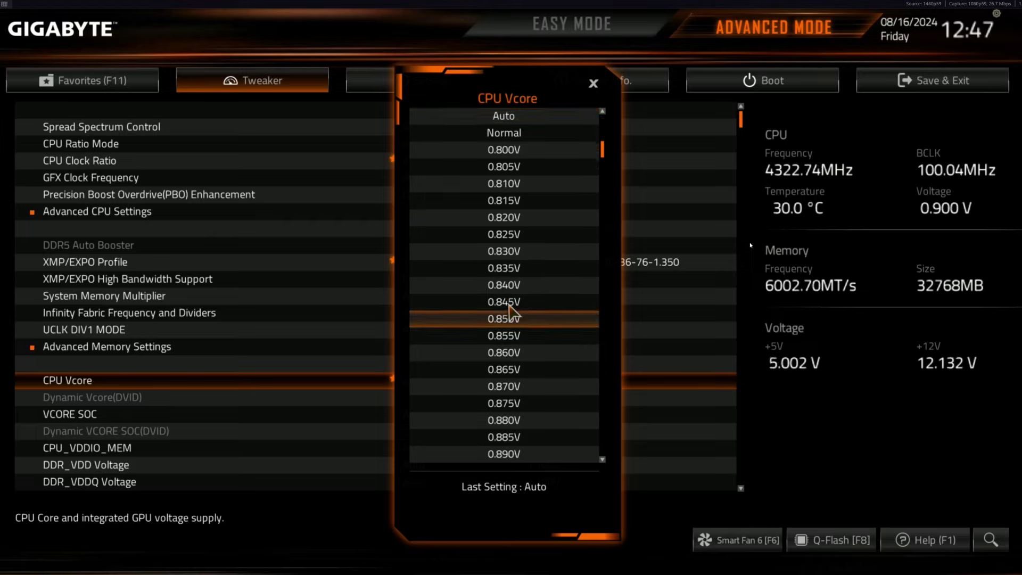
pyautogui.press('Down')
pyautogui.press('Down')
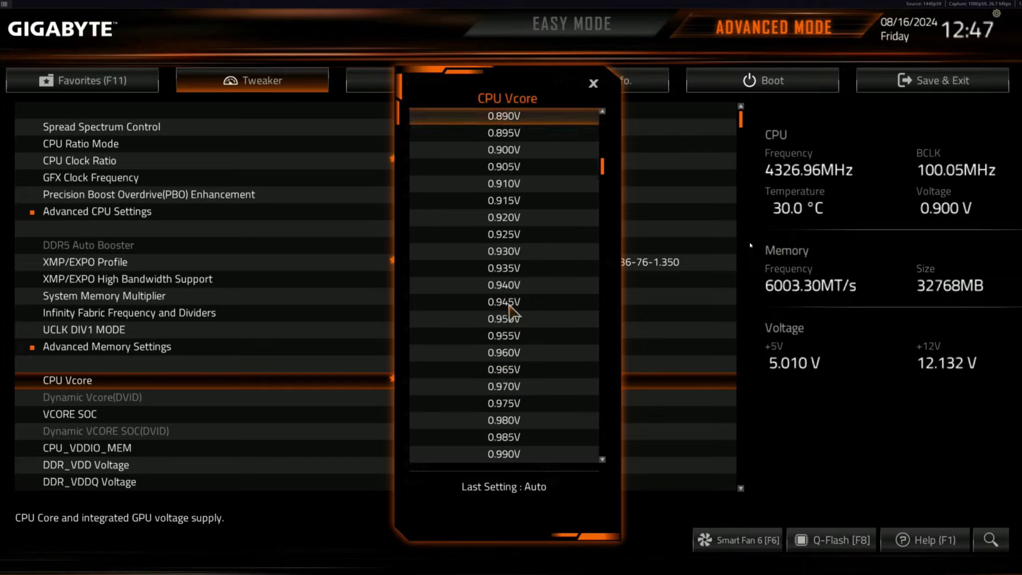
pyautogui.press('Down')
pyautogui.press('Down')
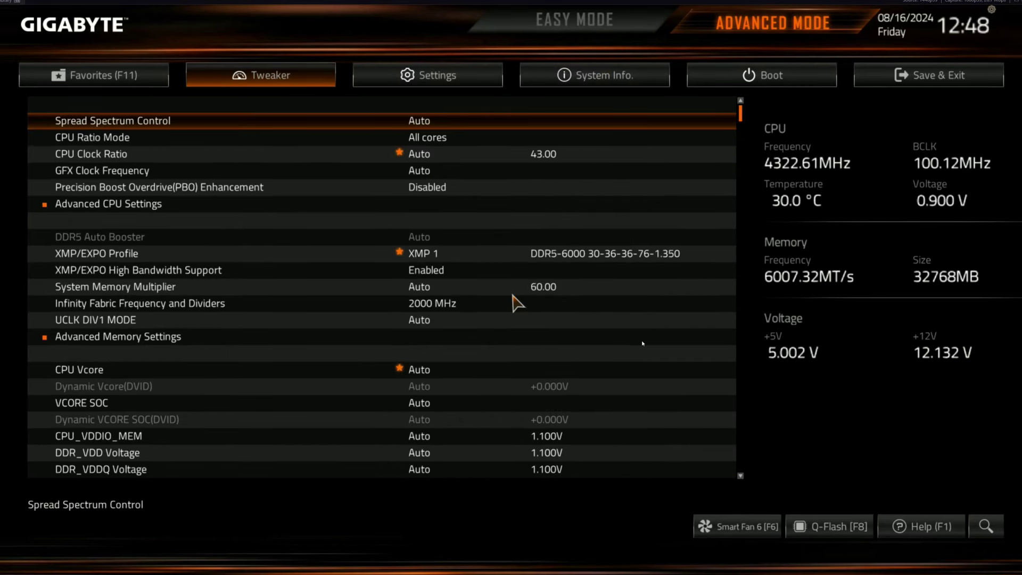
# Review the CPU ratio entries, then open the CPU/VRM Settings page.
pyautogui.press('Down')
pyautogui.press('Down')
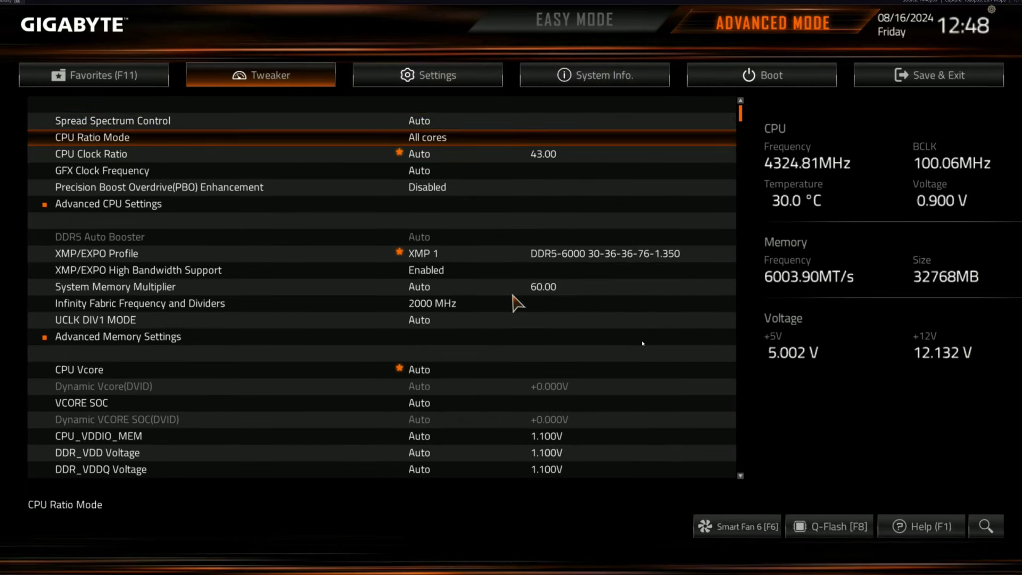
pyautogui.press('Down')
pyautogui.press('Up')
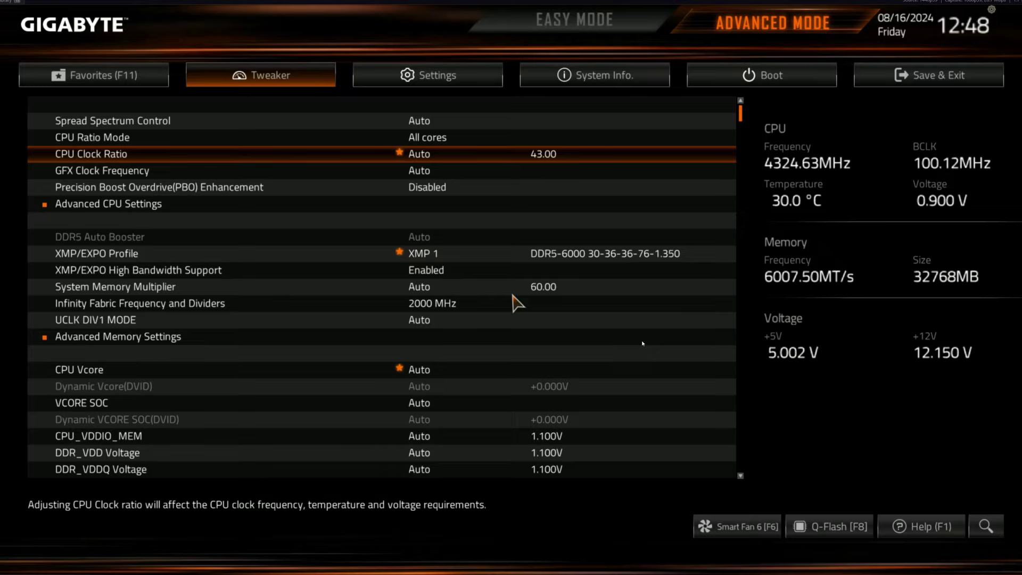
pyautogui.press('Up')
pyautogui.press('Up')
pyautogui.press('Up')
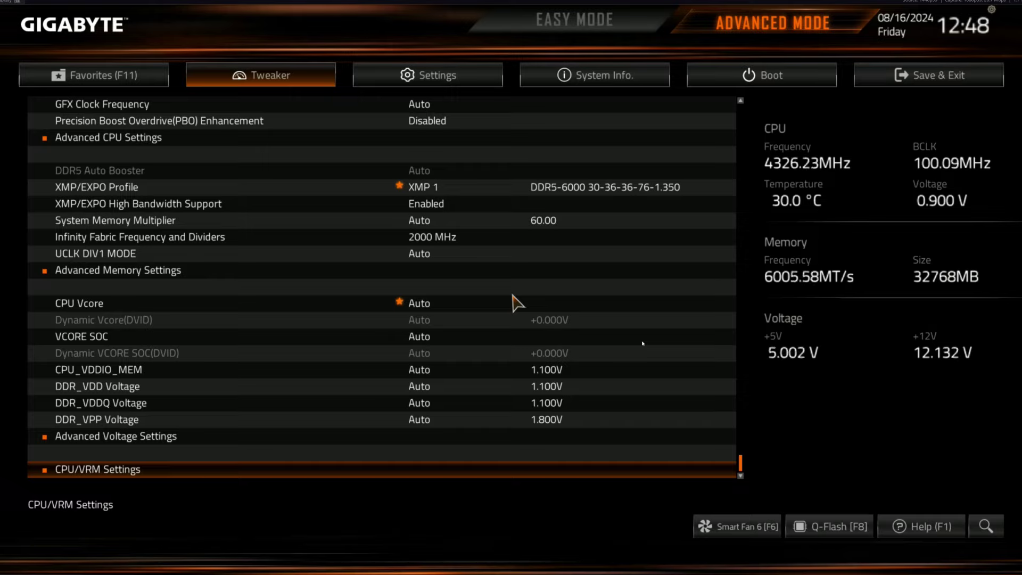
pyautogui.press('Return')
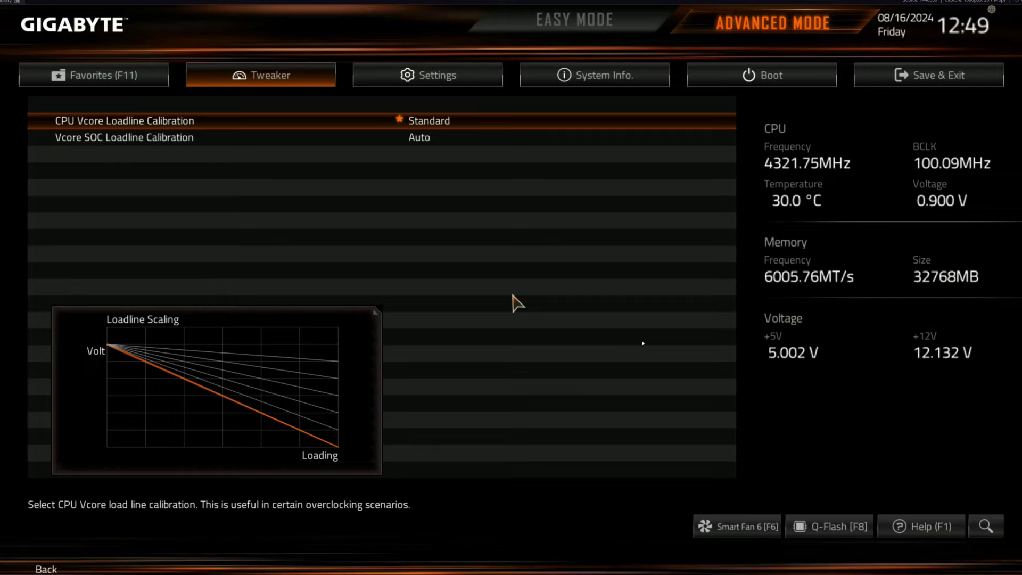
# Set CPU Vcore Loadline Calibration to Extreme.
pyautogui.press('Return')
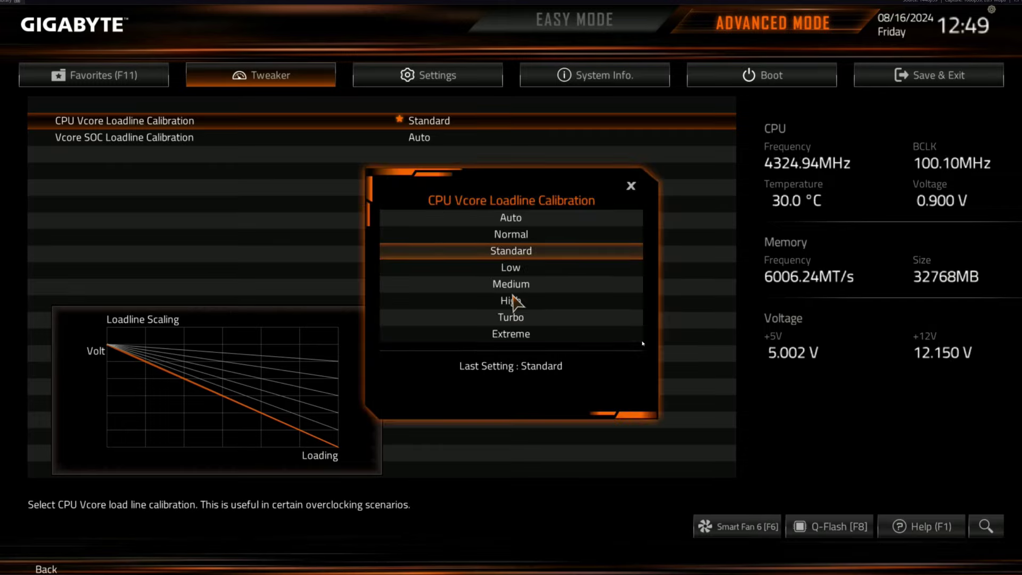
pyautogui.press('Down')
pyautogui.press('Down')
pyautogui.press('Down')
pyautogui.press('Down')
pyautogui.press('Down')
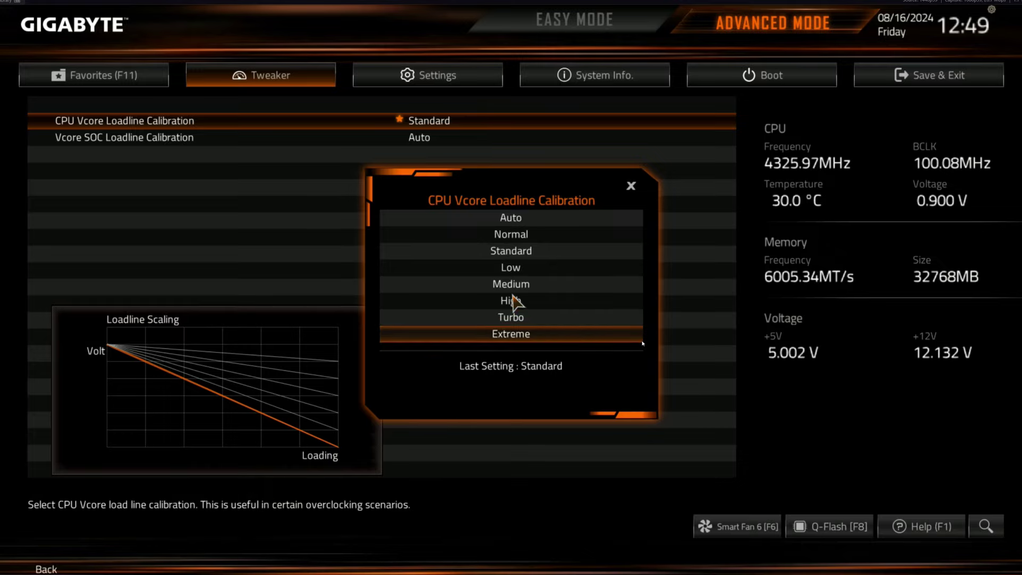
pyautogui.press('Return')
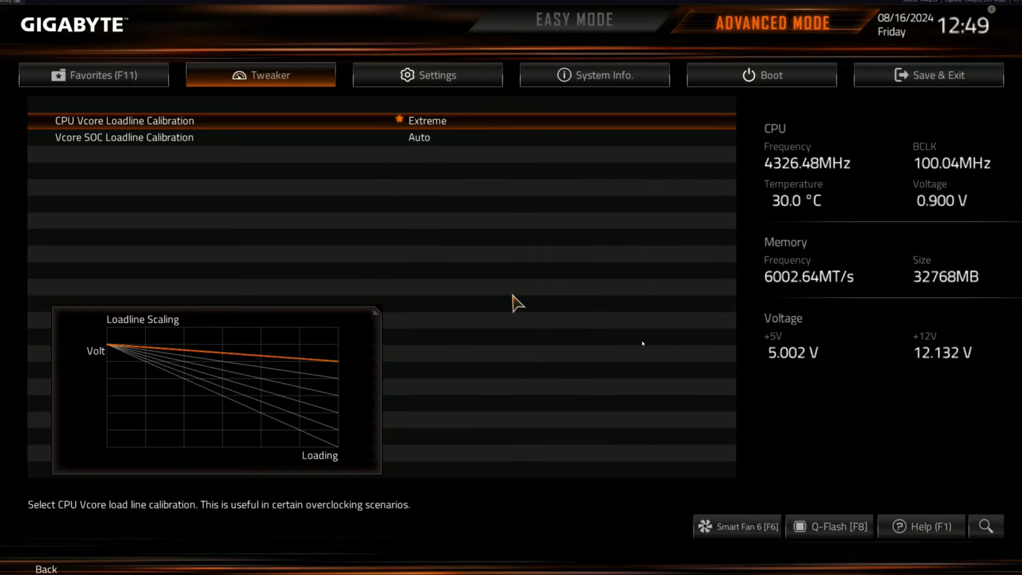
# Return CPU Vcore Loadline Calibration to Standard.
pyautogui.press('Return')
pyautogui.press('Up')
pyautogui.press('Up')
pyautogui.press('Up')
pyautogui.press('Up')
pyautogui.press('Up')
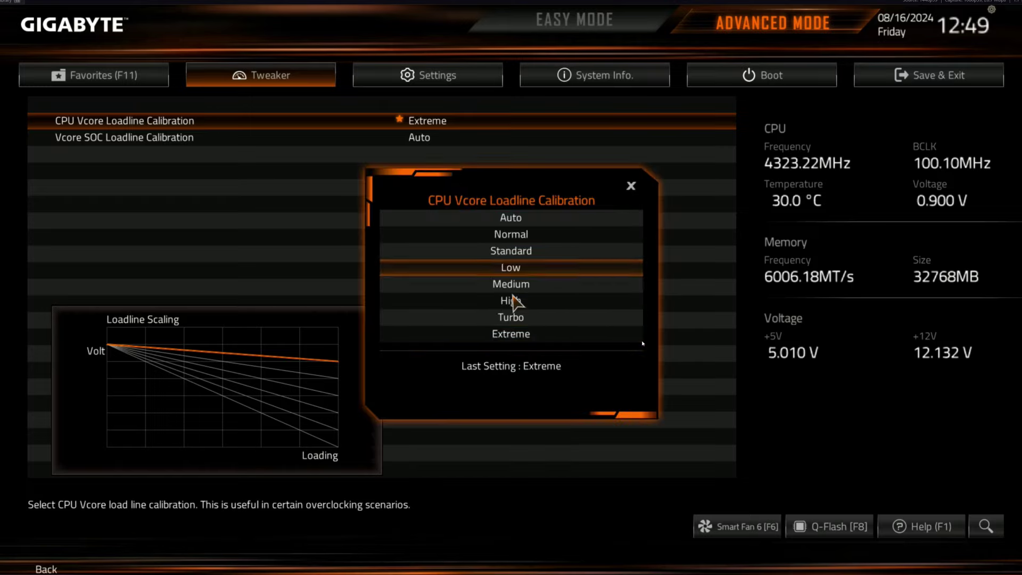
pyautogui.press('Return')
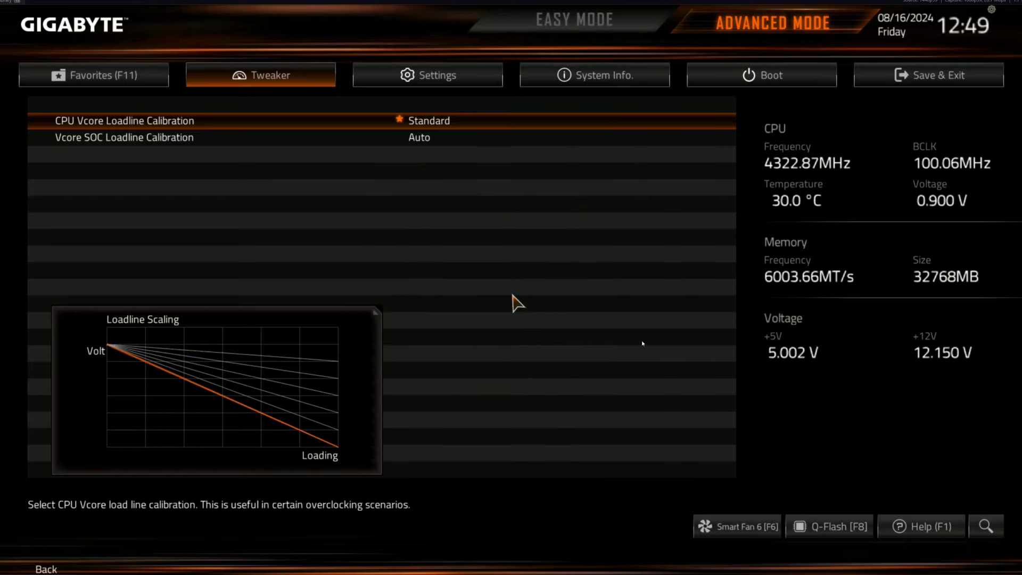
# Open the AMD Overclocking settings and accept the overclocking warranty warning.
pyautogui.press('Right')
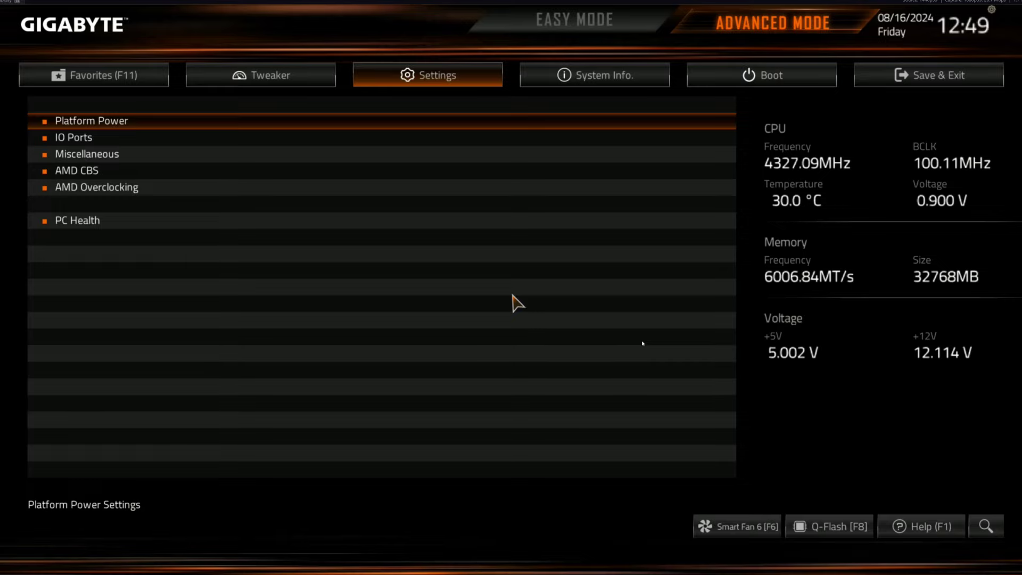
pyautogui.press('Down')
pyautogui.press('Down')
pyautogui.press('Down')
pyautogui.press('Down')
pyautogui.press('Return')
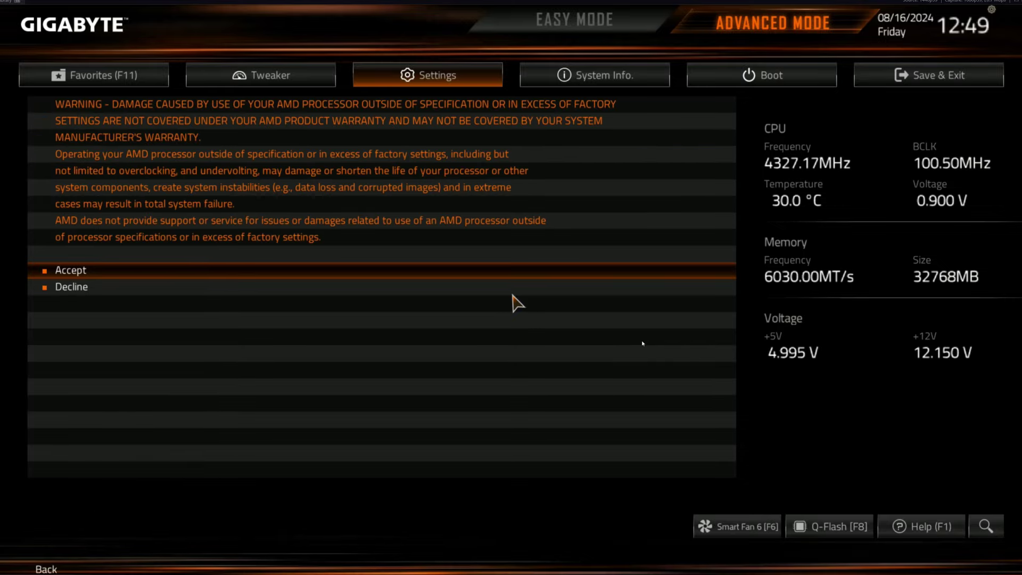
pyautogui.press('Return')
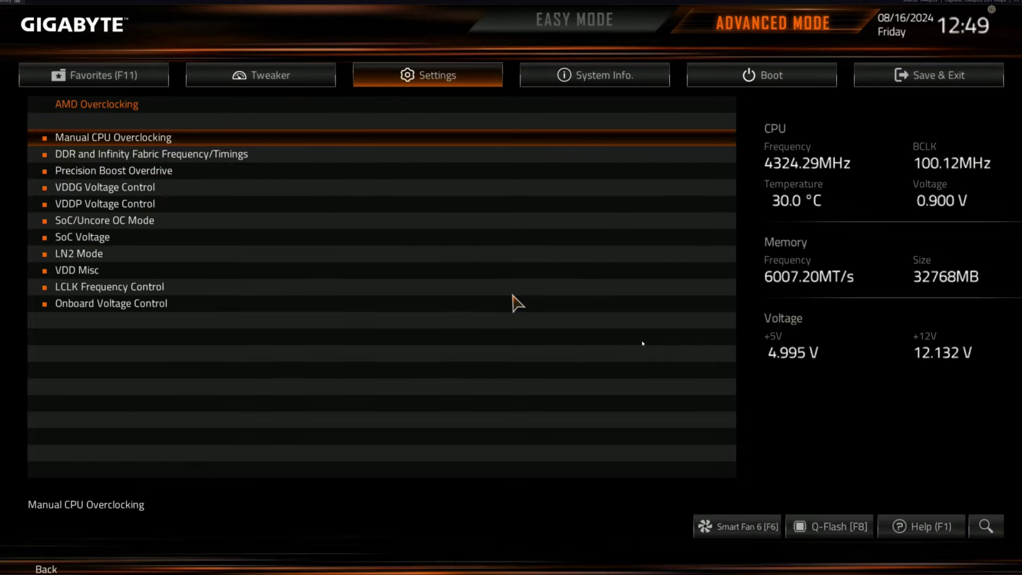
# Open the Curve Optimizer page within the Precision Boost Overdrive settings.
pyautogui.press('Down')
pyautogui.press('Down')
pyautogui.press('Return')
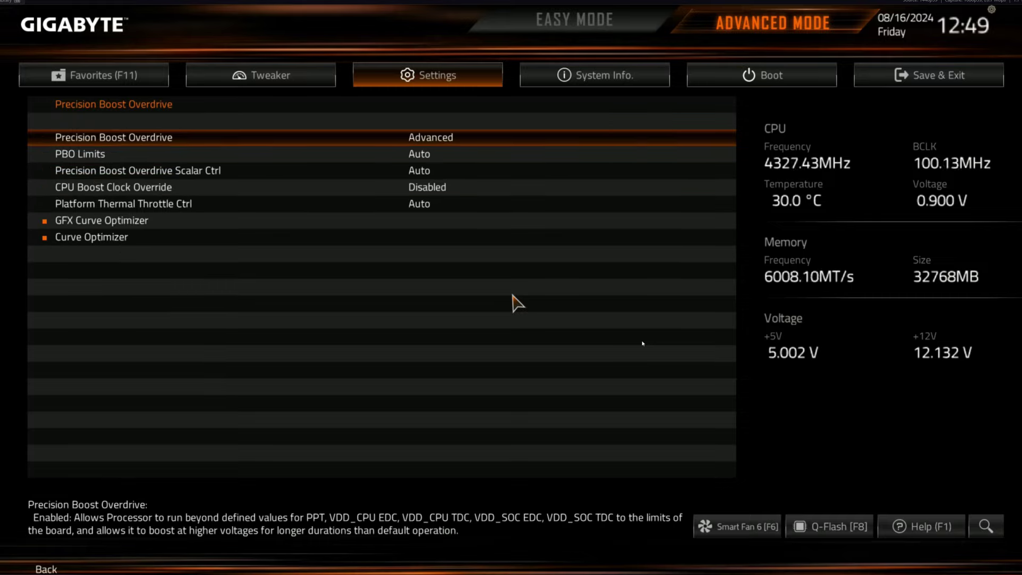
pyautogui.press('Down')
pyautogui.press('Down')
pyautogui.press('Down')
pyautogui.press('Down')
pyautogui.press('Down')
pyautogui.press('Down')
pyautogui.press('Return')
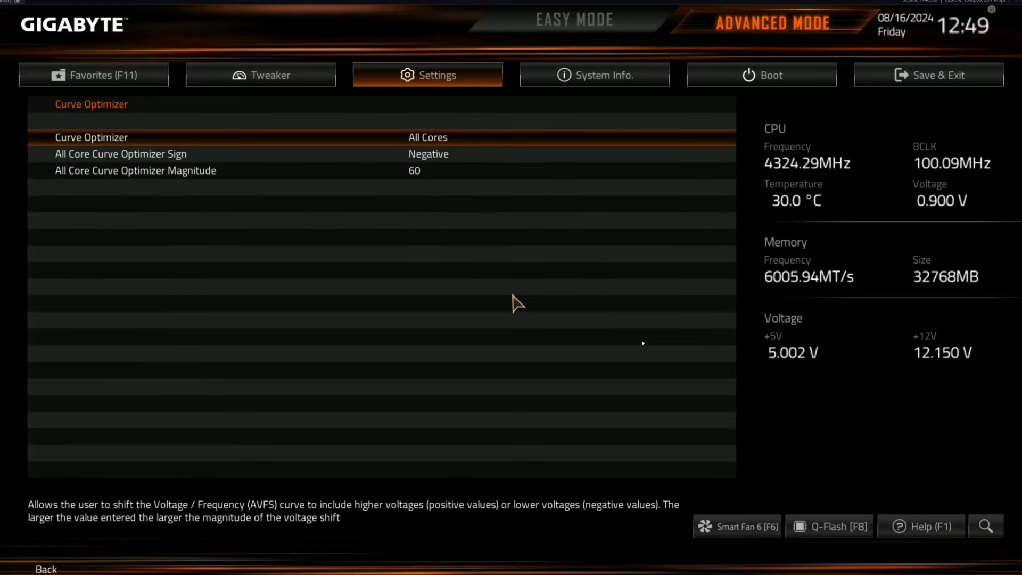
# Try to set the All Core Curve Optimizer Magnitude to 65 and to 61.
pyautogui.press('Down')
pyautogui.press('Down')
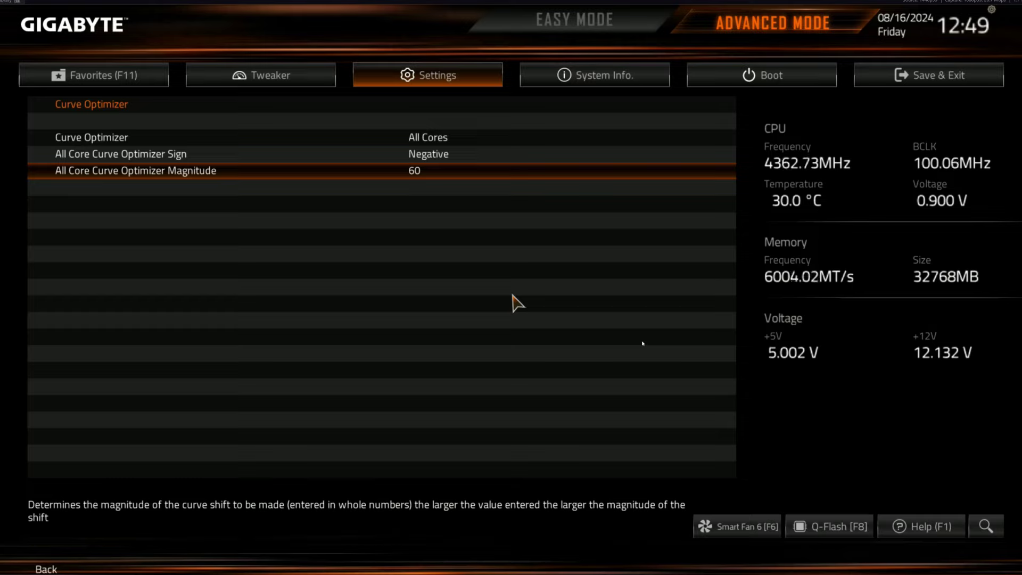
pyautogui.write('65')
pyautogui.press('Return')
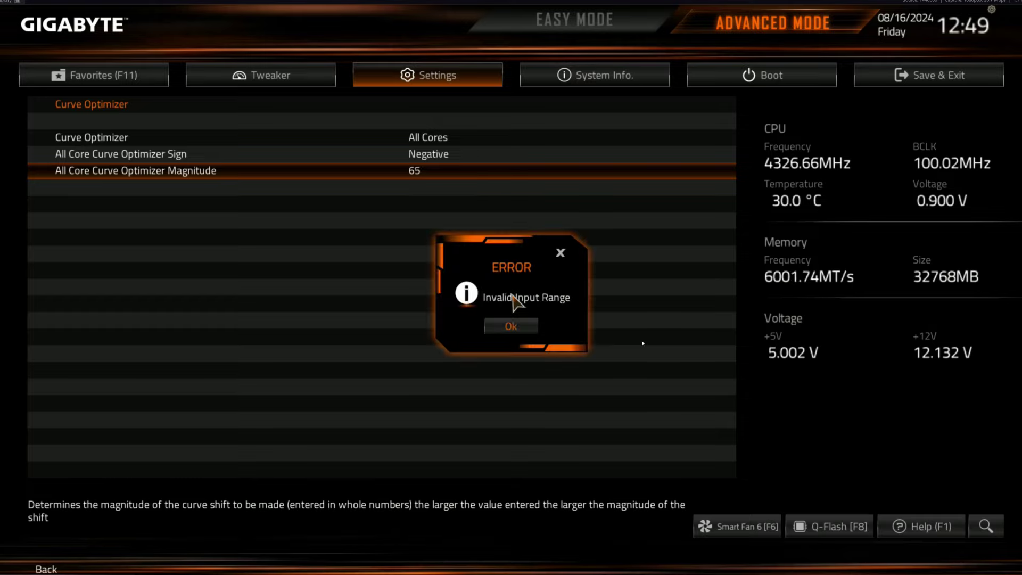
pyautogui.press('Return')
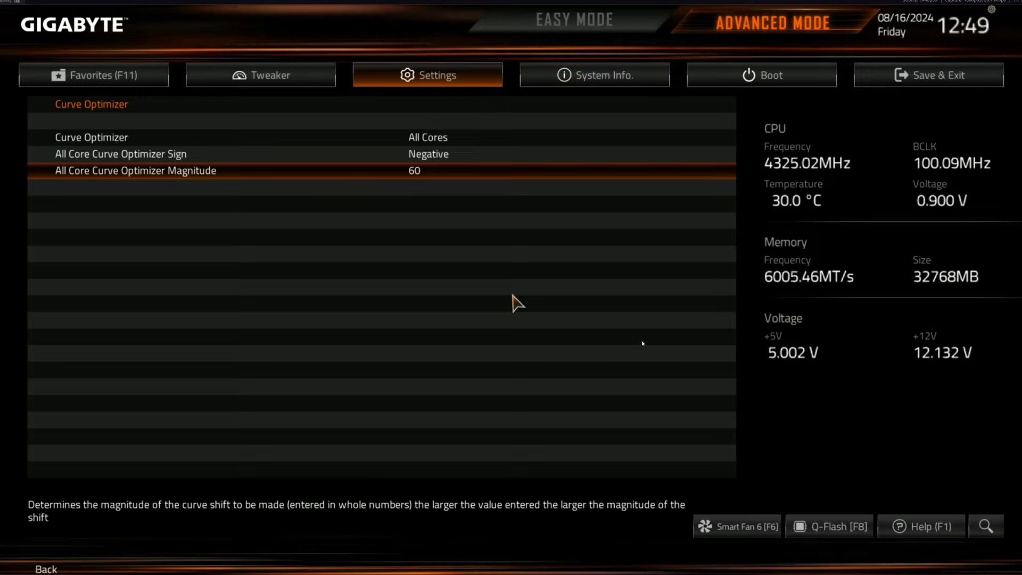
pyautogui.write('61')
pyautogui.press('Return')
pyautogui.press('Return')
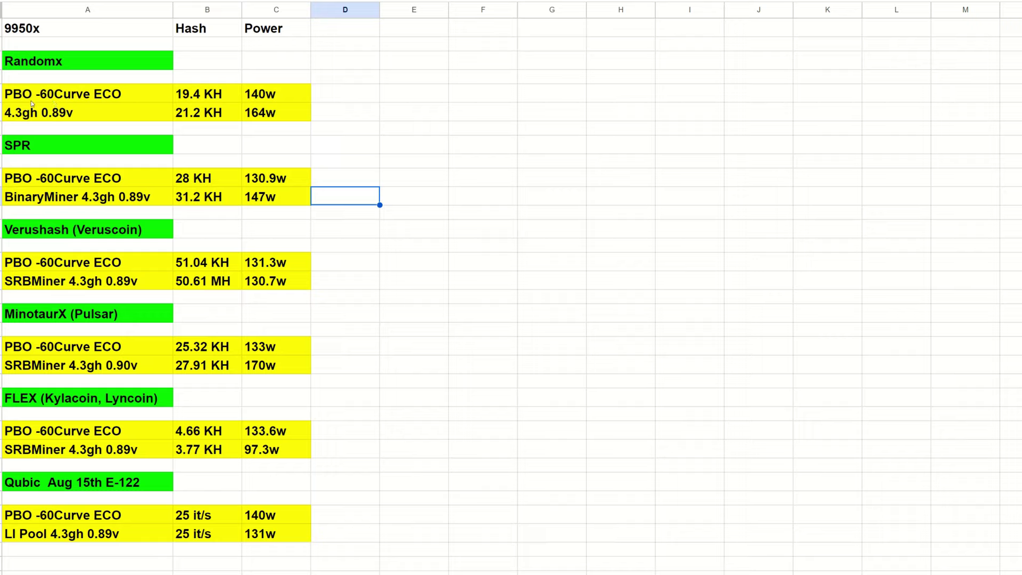
# Examine the 9950x spreadsheet's power figures for Randomx PBO, SPR BinaryMiner and Qubic LI Pool.
pyautogui.click(263, 99)
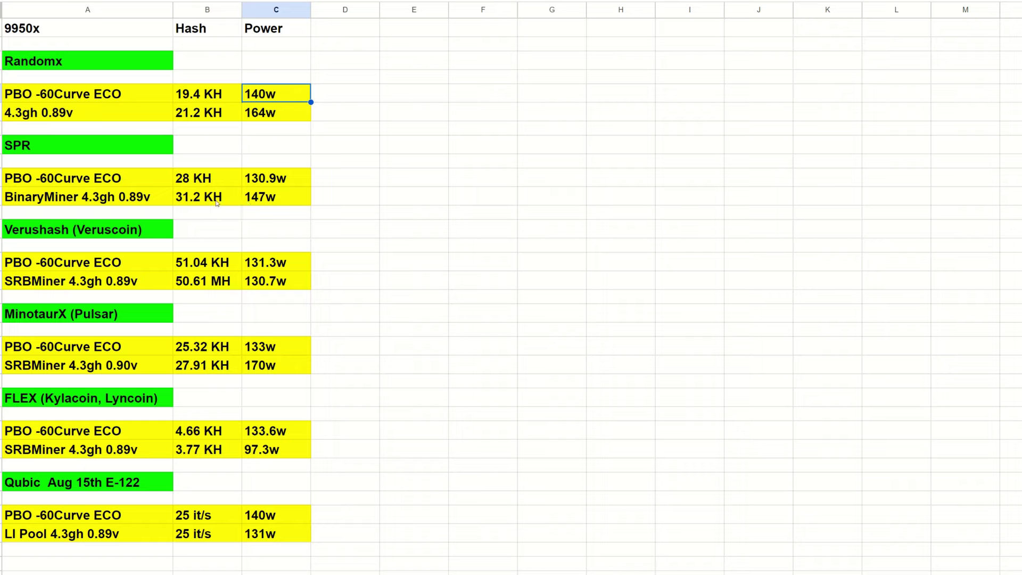
pyautogui.click(263, 200)
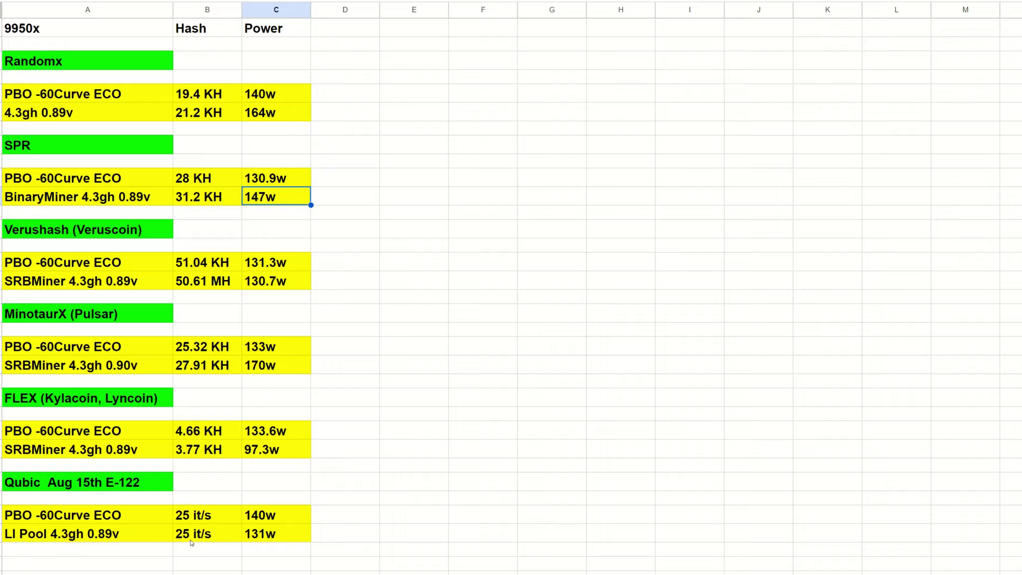
pyautogui.click(267, 535)
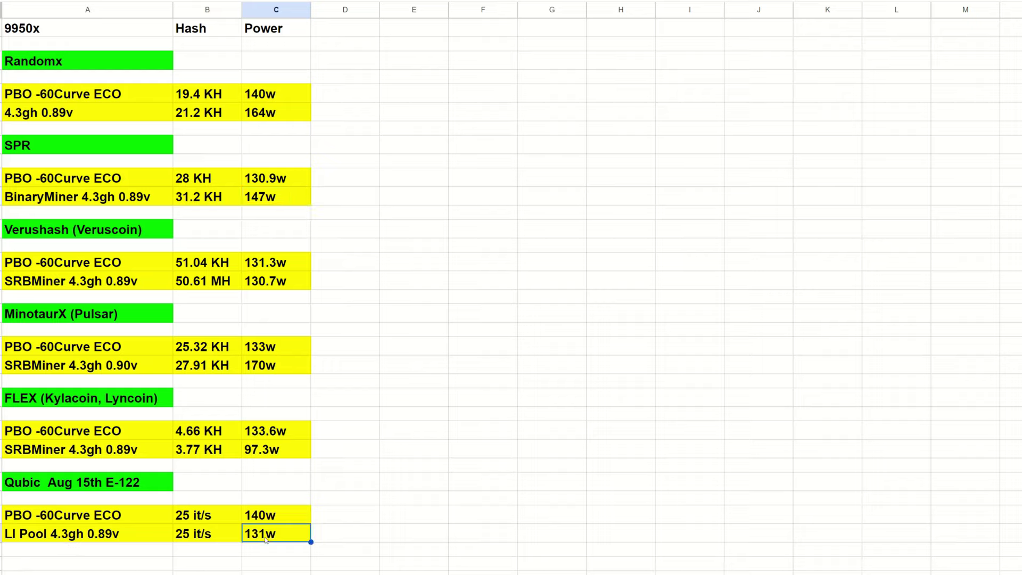